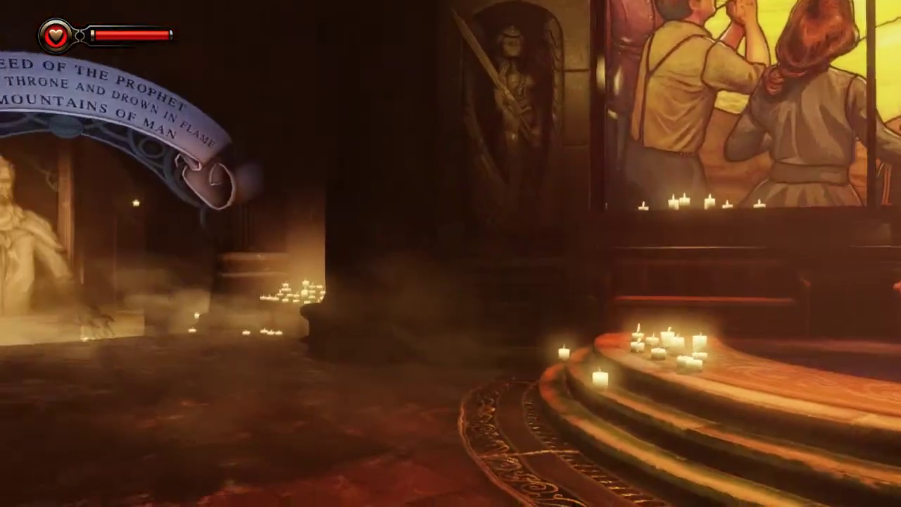
pyautogui.press('w')
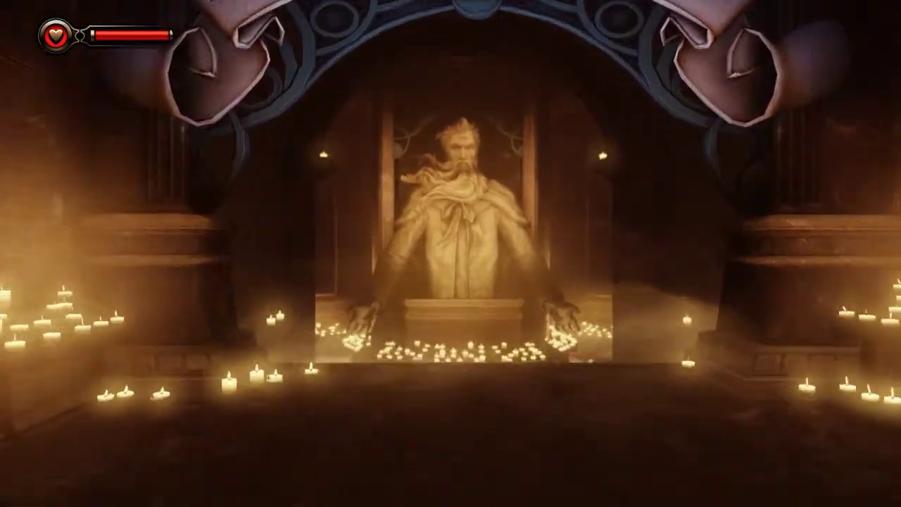
pyautogui.press('w')
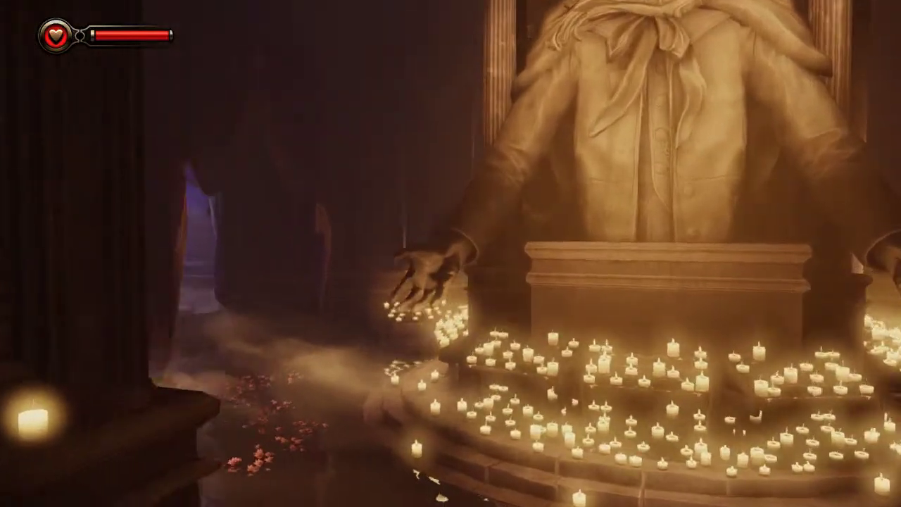
pyautogui.press('w')
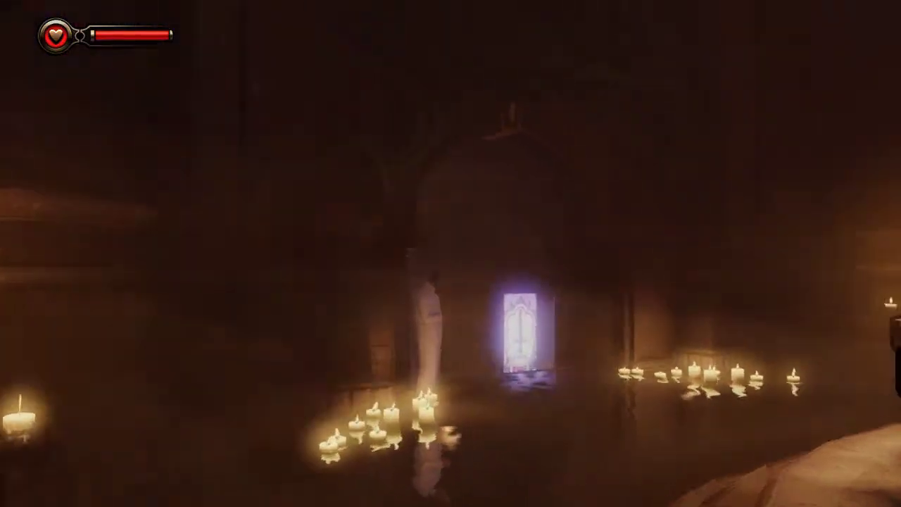
pyautogui.press('w')
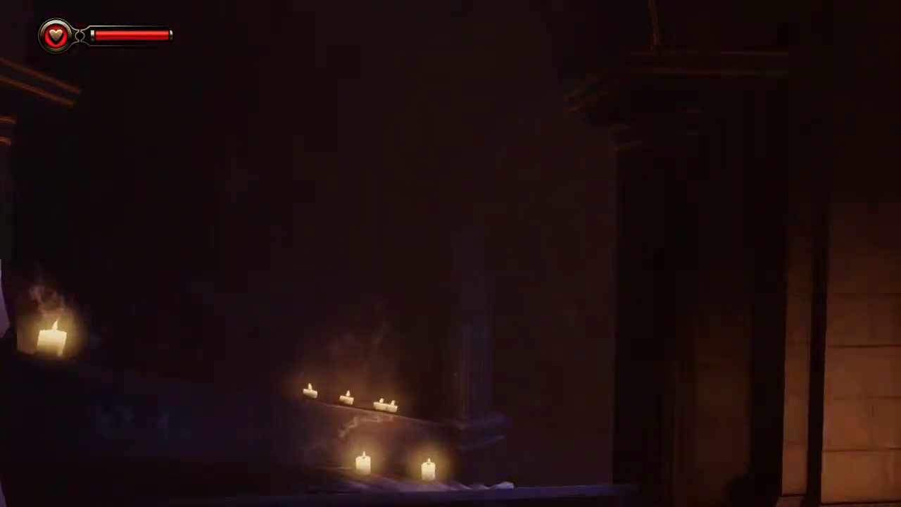
pyautogui.press('w')
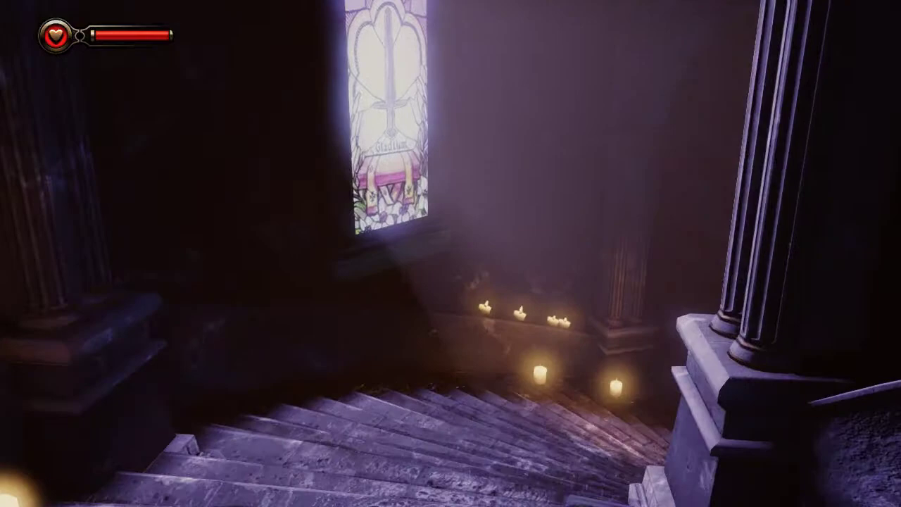
pyautogui.press('w')
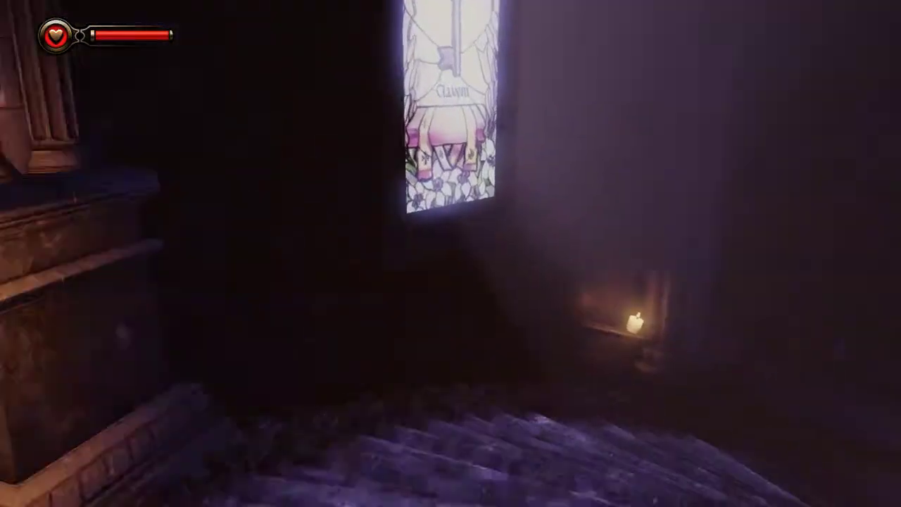
pyautogui.press('w')
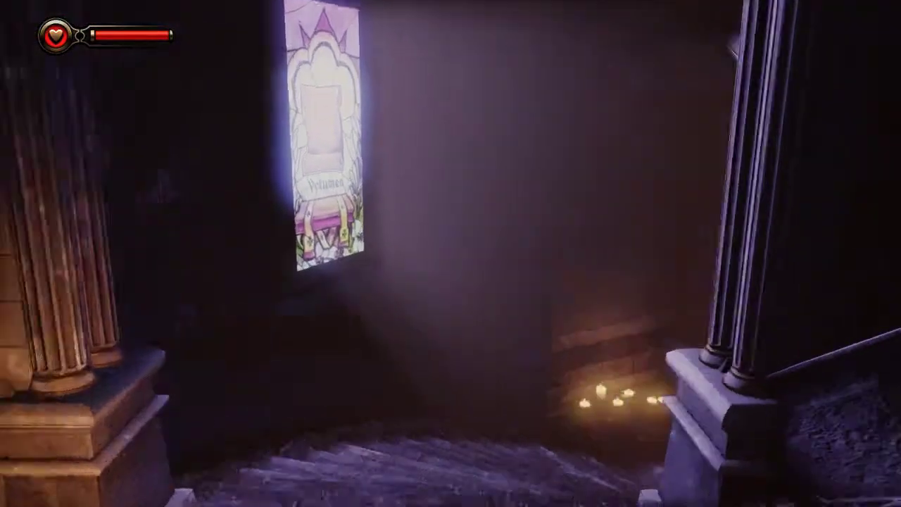
pyautogui.press('w')
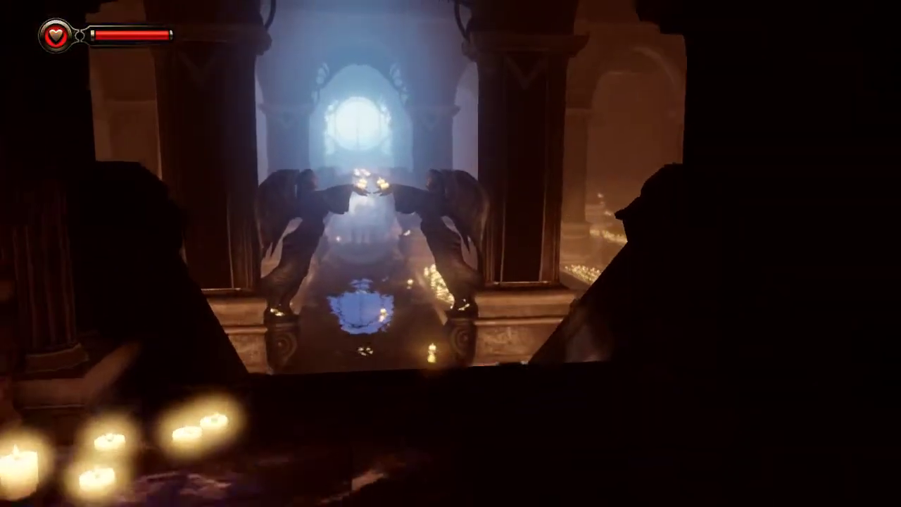
pyautogui.press('w')
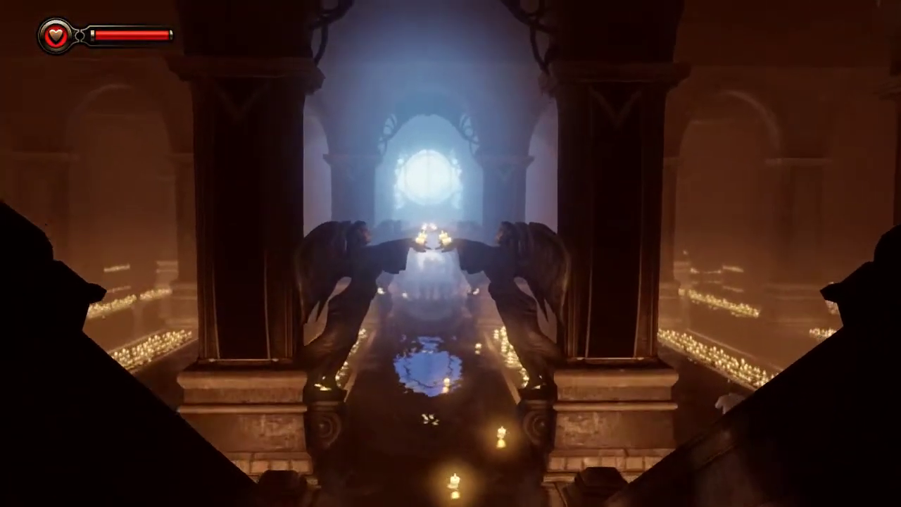
pyautogui.press('w')
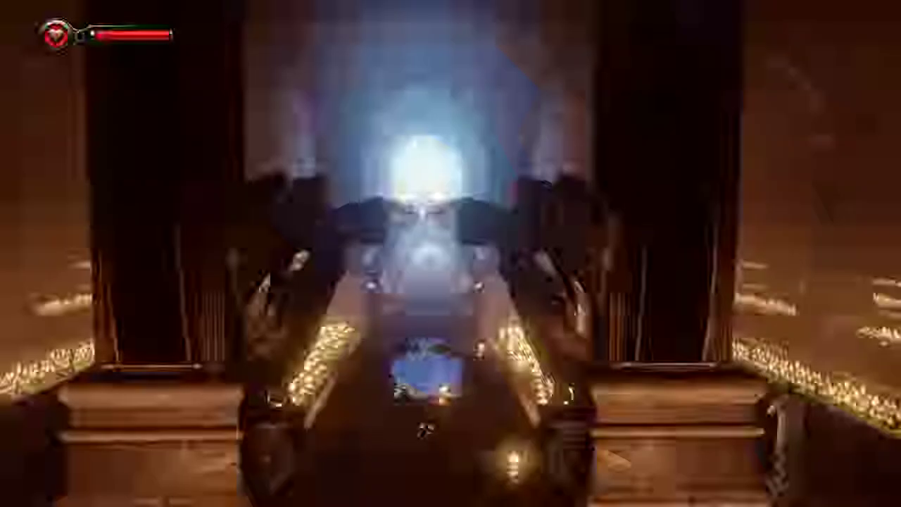